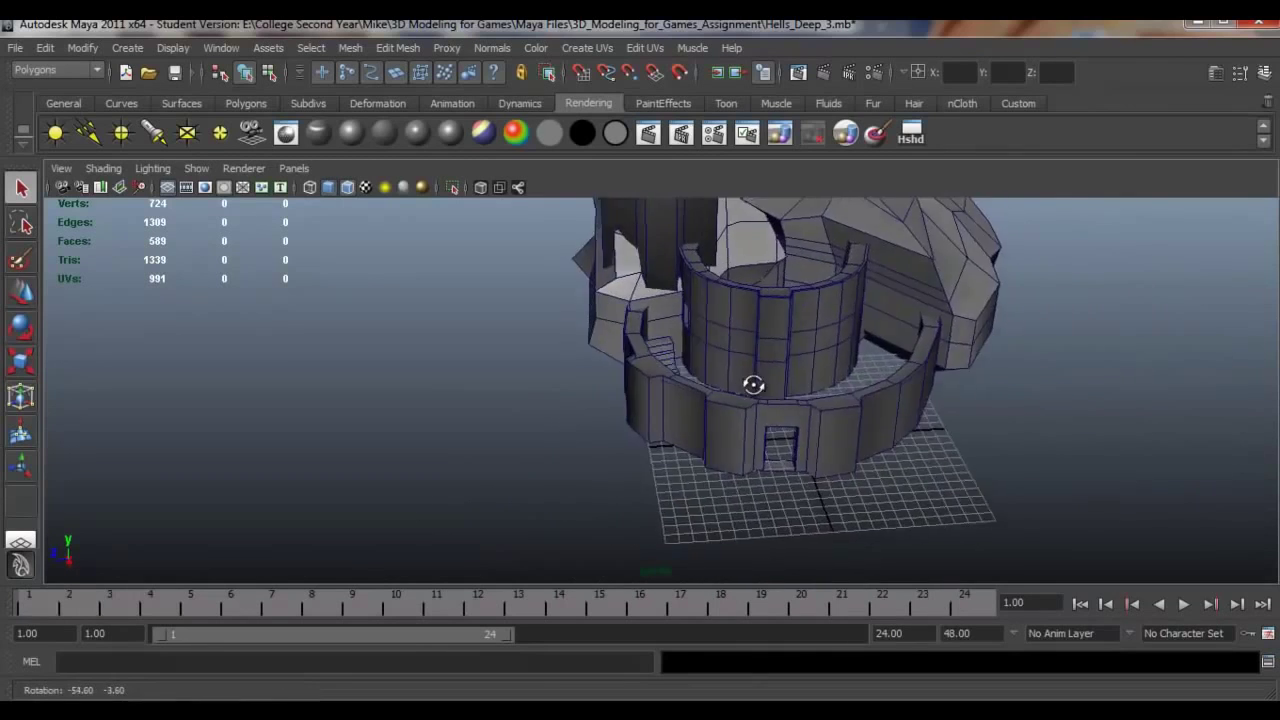
# Examine the untextured castle in Hells_Deep_3, including the curved stairs, outer wall and inner tower doorway.
pyautogui.keyDown('alt'); pyautogui.moveTo(627, 390); pyautogui.dragTo(713, 388, button='right'); pyautogui.keyUp('alt')
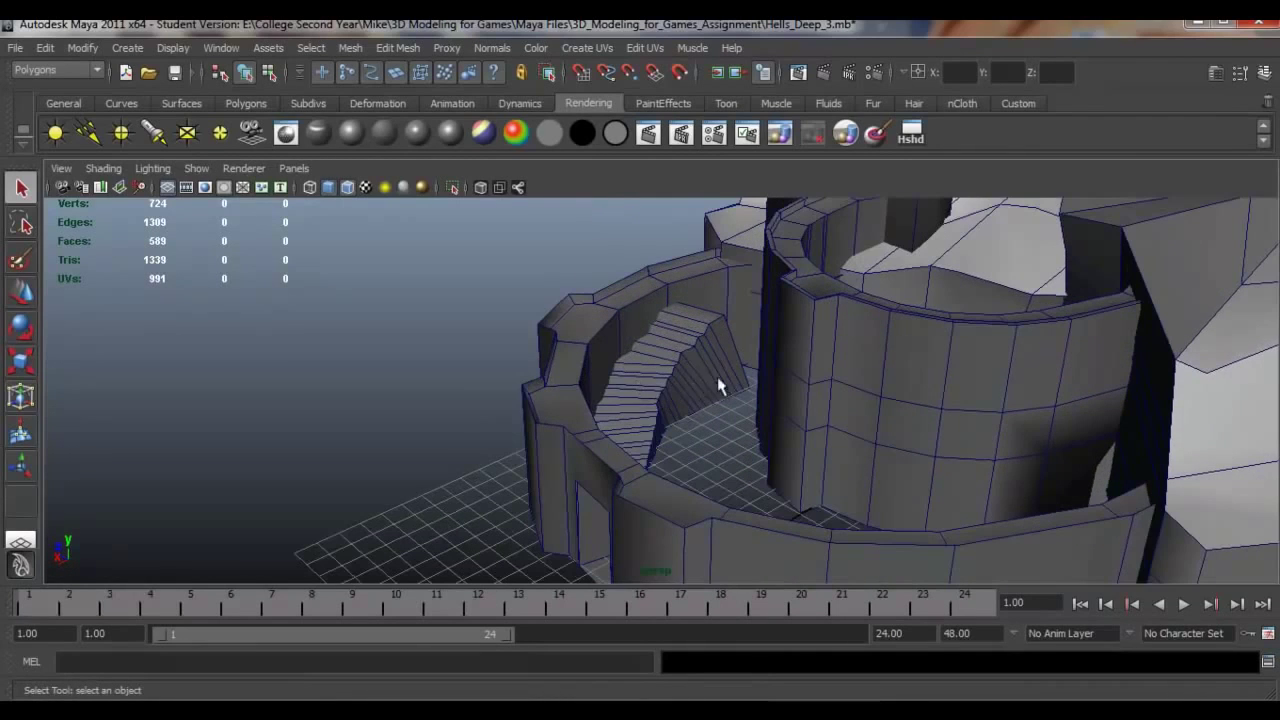
pyautogui.keyDown('alt'); pyautogui.moveTo(735, 405); pyautogui.dragTo(872, 430); pyautogui.keyUp('alt')
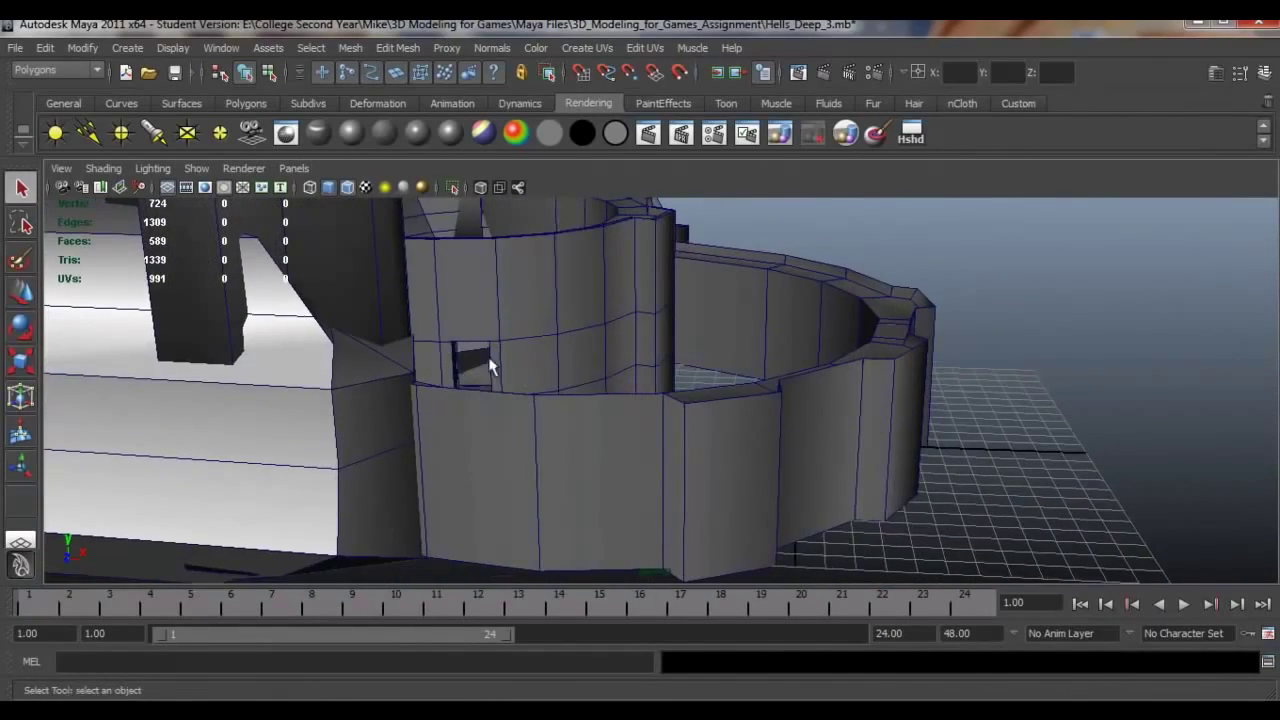
pyautogui.keyDown('alt'); pyautogui.moveTo(514, 385); pyautogui.dragTo(368, 379); pyautogui.keyUp('alt')
pyautogui.scroll(-10, 420, 390)
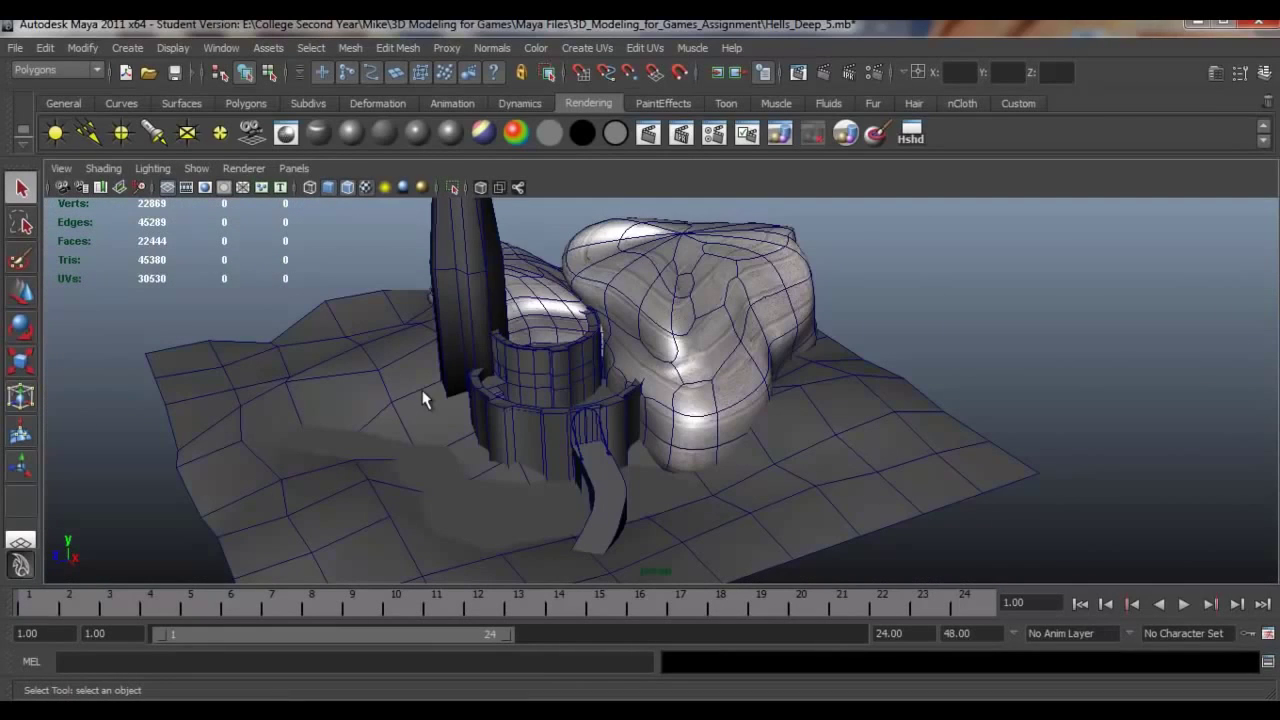
# Inspect the terrain, rock formations and castle layout in the Hells_Deep_5 and HelmsDeep_8 scene versions.
pyautogui.scroll(3, 422, 398)
pyautogui.keyDown('alt'); pyautogui.moveTo(422, 398); pyautogui.dragTo(443, 365); pyautogui.keyUp('alt')
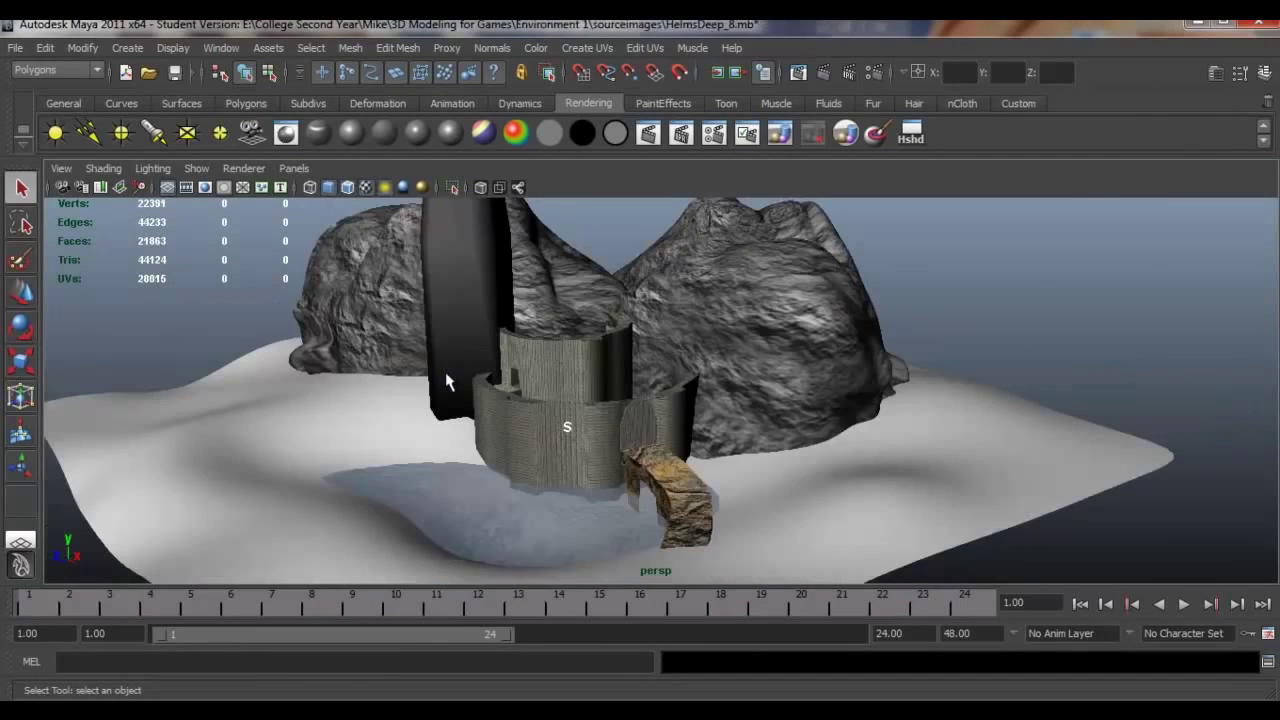
pyautogui.keyDown('alt'); pyautogui.moveTo(422, 366); pyautogui.dragTo(465, 372); pyautogui.keyUp('alt')
pyautogui.scroll(-3, 465, 372)
pyautogui.scroll(6, 463, 323)
pyautogui.moveTo(454, 325)
pyautogui.keyDown('alt'); pyautogui.mouseDown()
pyautogui.moveTo(449, 334)
pyautogui.moveTo(506, 343)
pyautogui.moveTo(503, 354)
pyautogui.moveTo(443, 340)
pyautogui.mouseUp(); pyautogui.keyUp('alt')
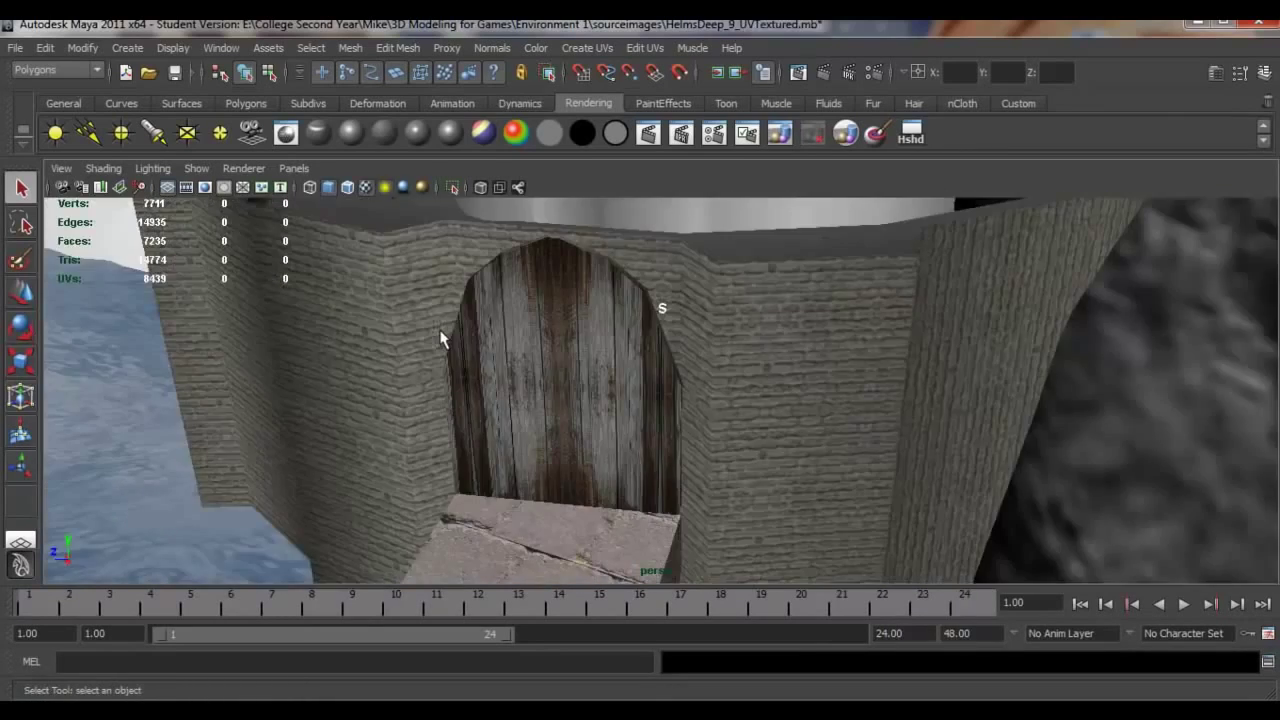
# Inspect the wooden gate, brick outer wall and stone bridge in the HelmsDeep_9 and HelmsDeep_11 textured versions.
pyautogui.keyDown('alt'); pyautogui.moveTo(421, 330); pyautogui.dragTo(493, 328); pyautogui.keyUp('alt')
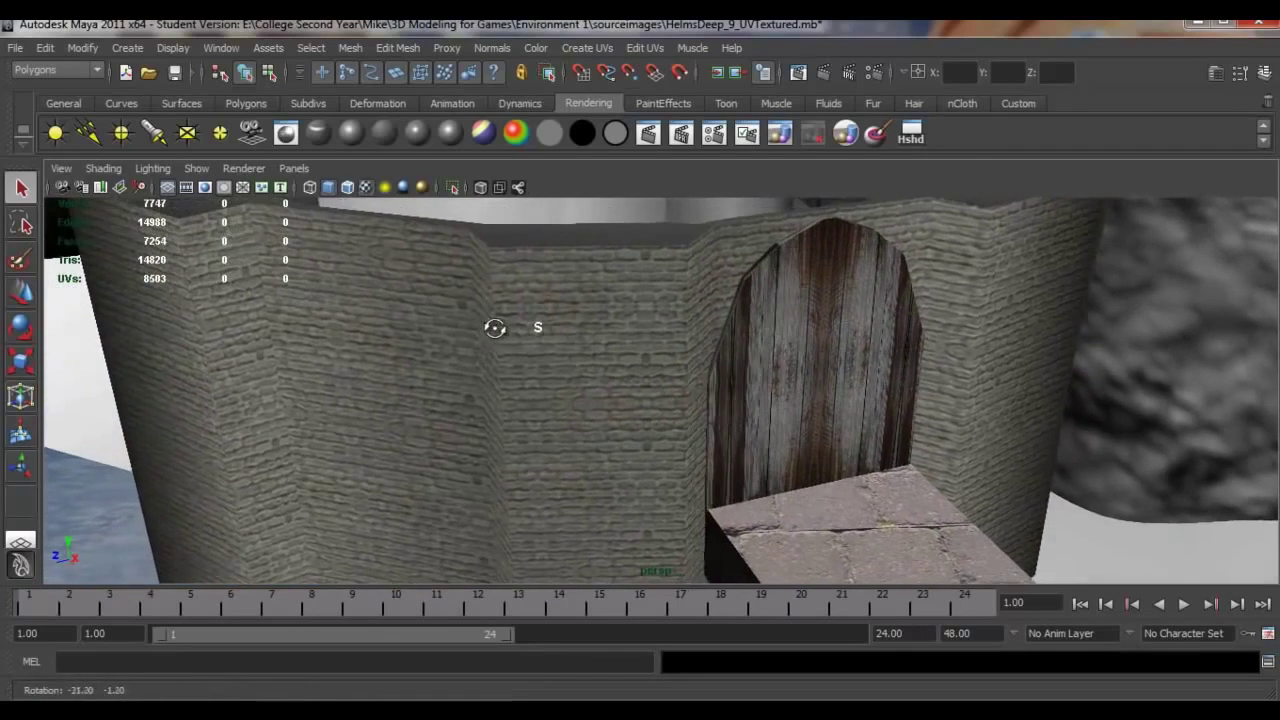
pyautogui.keyDown('alt'); pyautogui.moveTo(703, 353); pyautogui.dragTo(580, 334); pyautogui.keyUp('alt')
pyautogui.keyDown('alt'); pyautogui.moveTo(580, 334); pyautogui.dragTo(557, 384, button='right'); pyautogui.keyUp('alt')
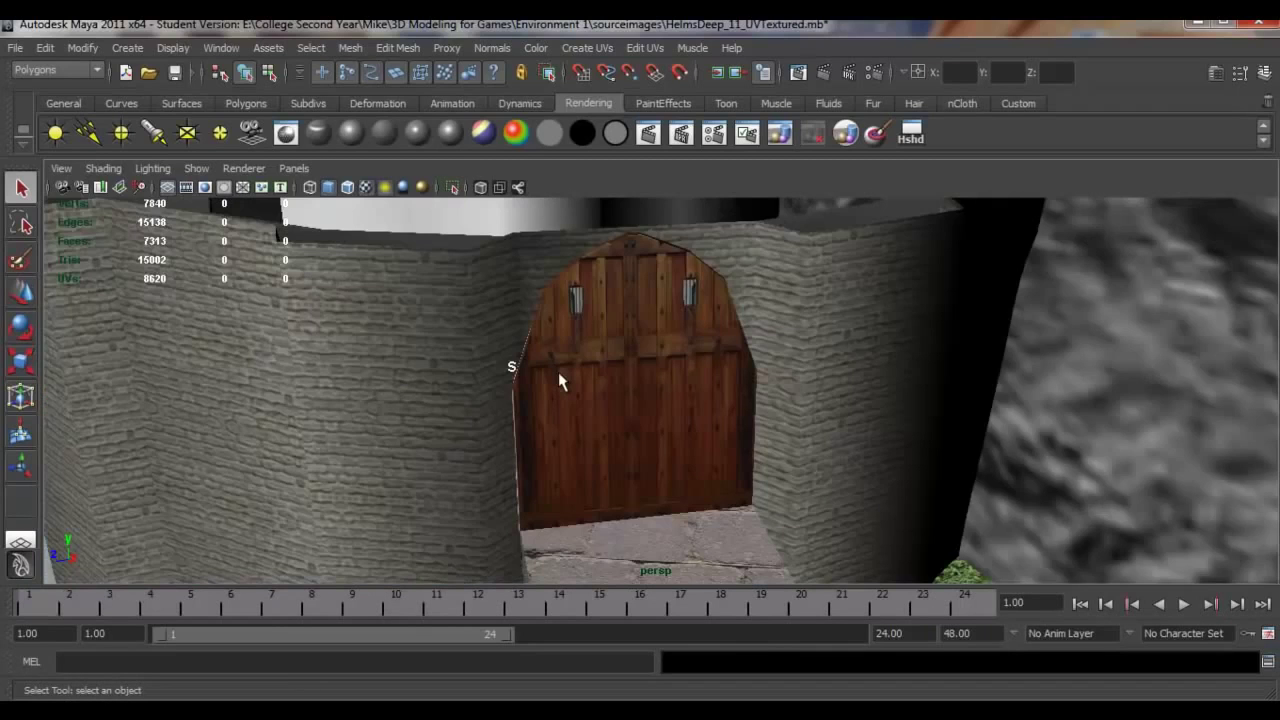
pyautogui.moveTo(558, 375)
pyautogui.keyDown('alt'); pyautogui.mouseDown()
pyautogui.moveTo(517, 374)
pyautogui.moveTo(551, 372)
pyautogui.mouseUp(); pyautogui.keyUp('alt')
pyautogui.scroll(-5, 569, 372)
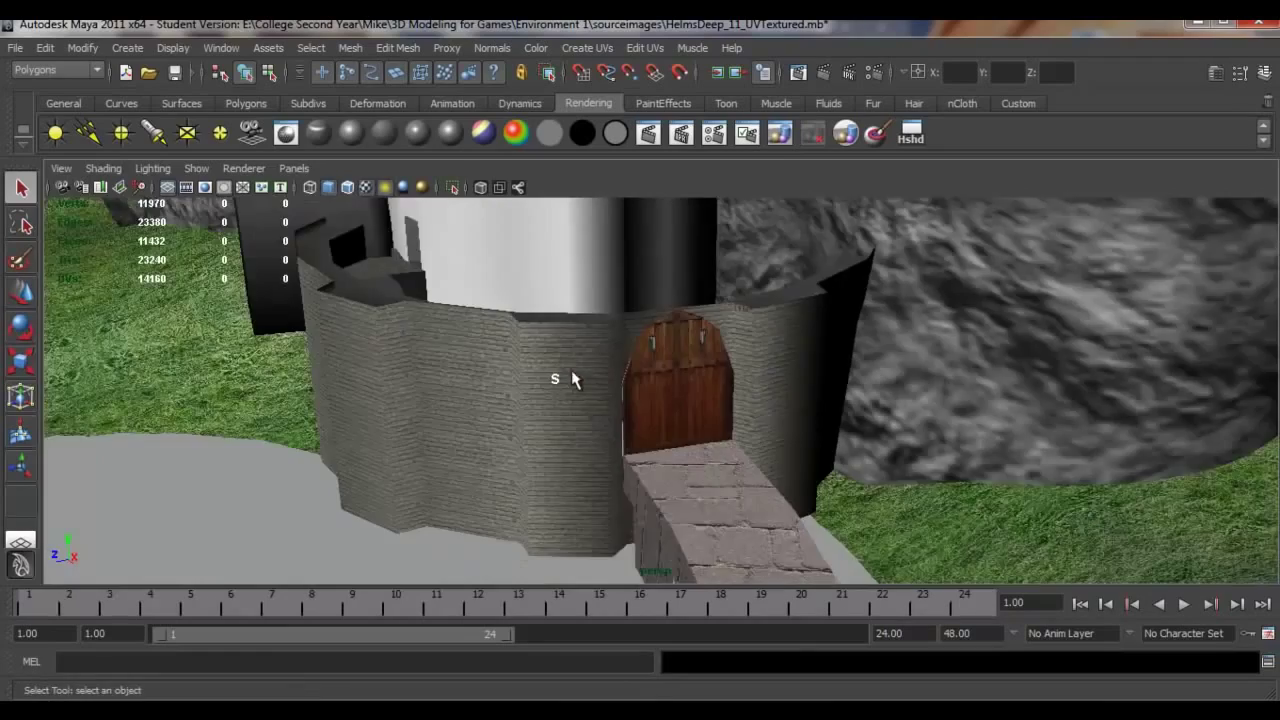
pyautogui.keyDown('alt'); pyautogui.moveTo(571, 377); pyautogui.dragTo(490, 197, button='middle'); pyautogui.keyUp('alt')
pyautogui.keyDown('alt'); pyautogui.moveTo(575, 348); pyautogui.dragTo(584, 462); pyautogui.keyUp('alt')
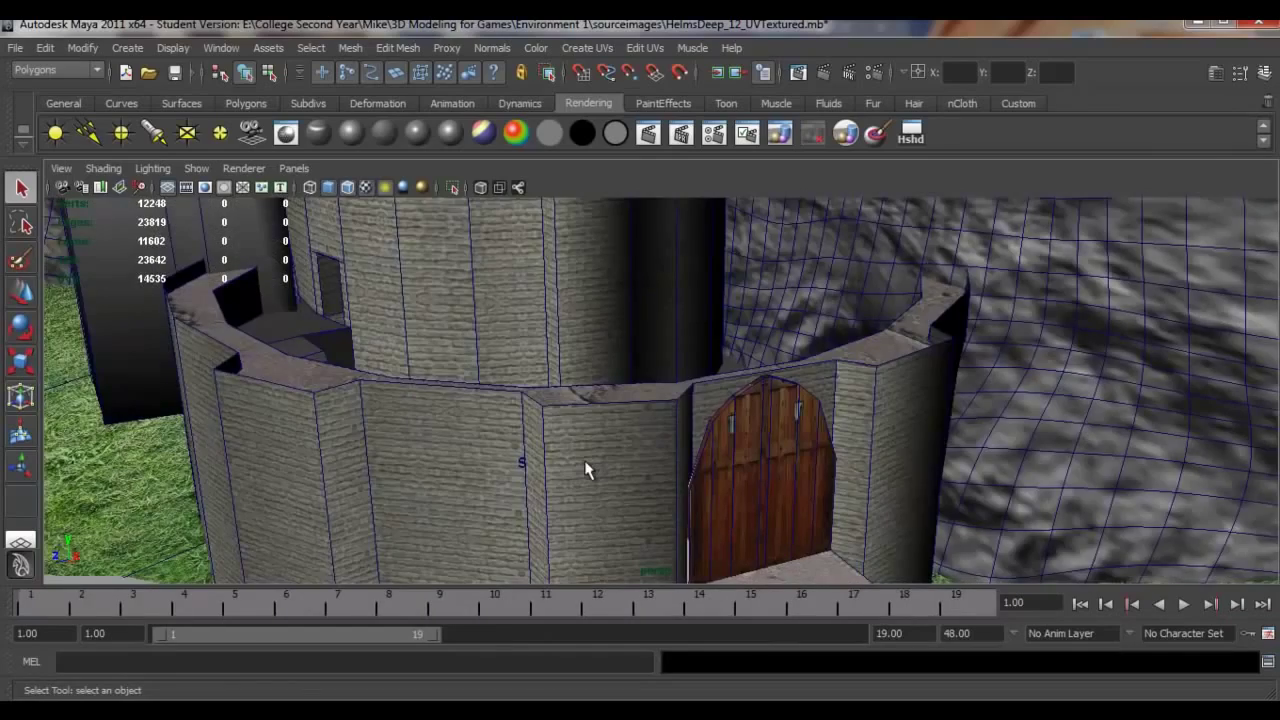
# Review the outer wall's brick and wall-top textures with their wireframe in HelmsDeep_12, around the gate and bridge.
pyautogui.keyDown('alt'); pyautogui.moveTo(585, 460); pyautogui.dragTo(607, 443); pyautogui.keyUp('alt')
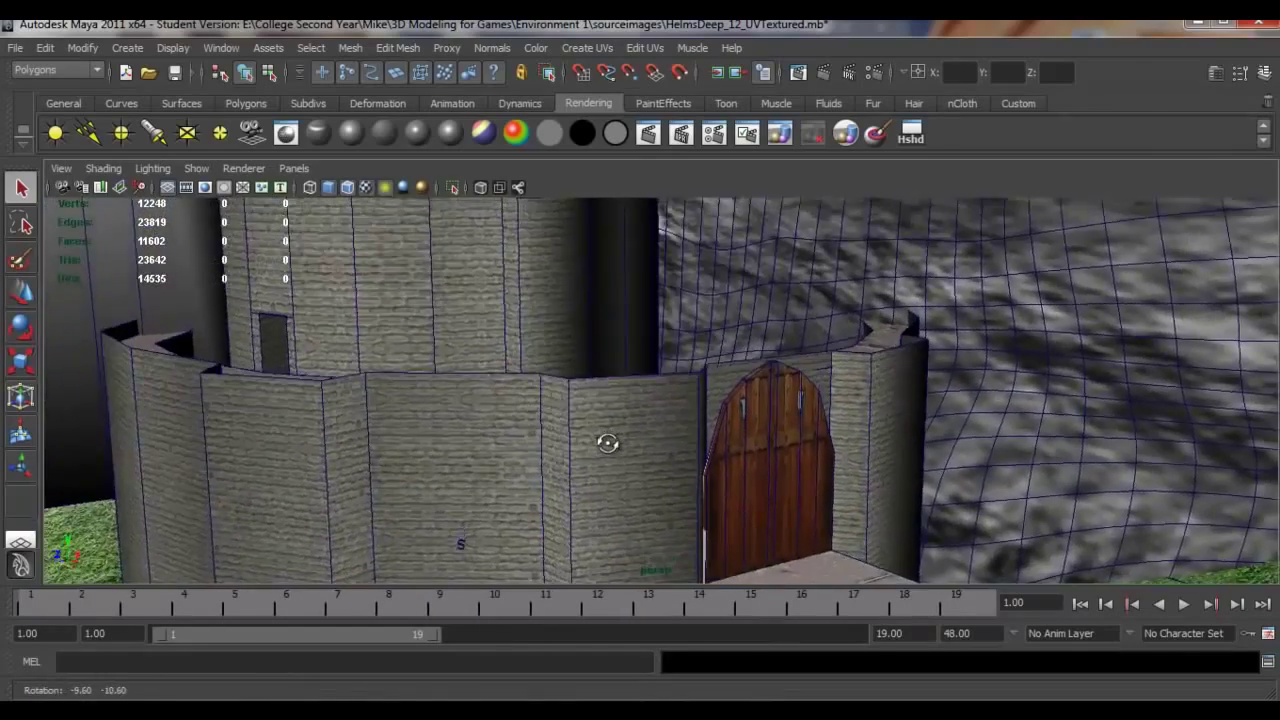
pyautogui.keyDown('alt'); pyautogui.moveTo(606, 440); pyautogui.dragTo(607, 345, button='middle'); pyautogui.keyUp('alt')
pyautogui.scroll(3, 607, 345)
pyautogui.scroll(3, 607, 345)
pyautogui.scroll(-8, 607, 355)
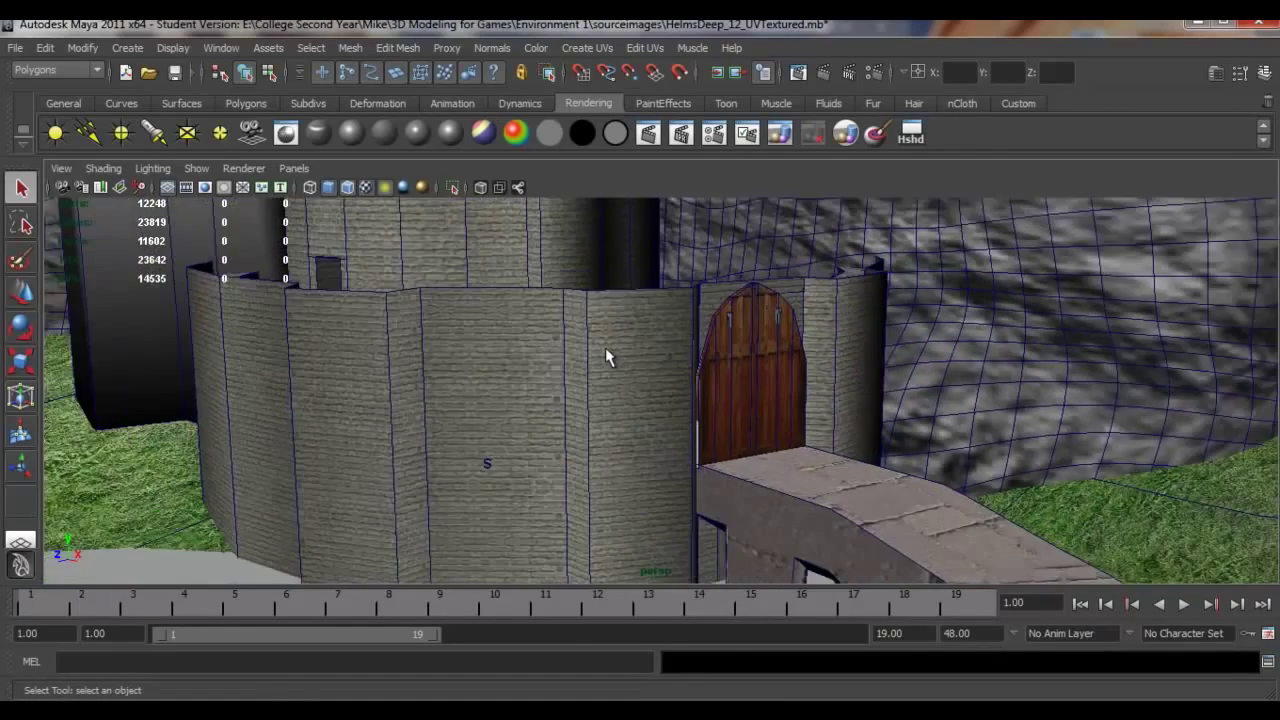
pyautogui.keyDown('alt'); pyautogui.moveTo(605, 352); pyautogui.dragTo(600, 363); pyautogui.keyUp('alt')
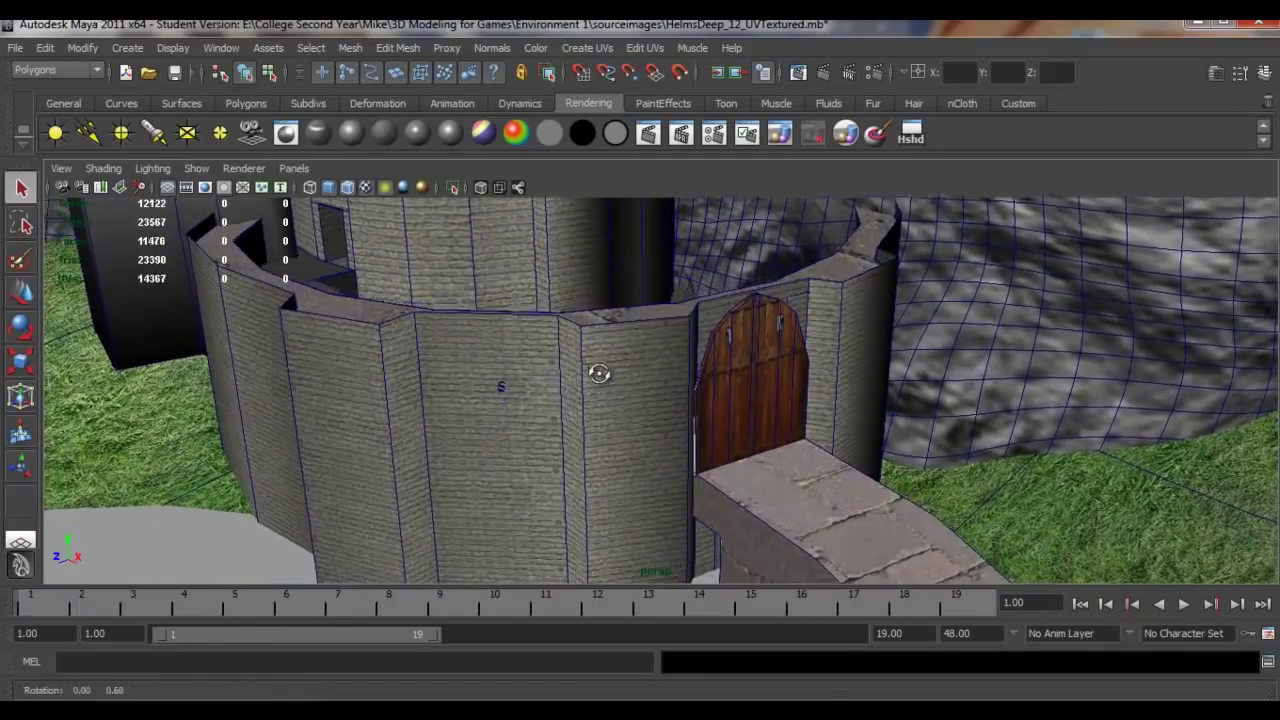
pyautogui.keyDown('alt'); pyautogui.moveTo(596, 398); pyautogui.dragTo(595, 399); pyautogui.keyUp('alt')
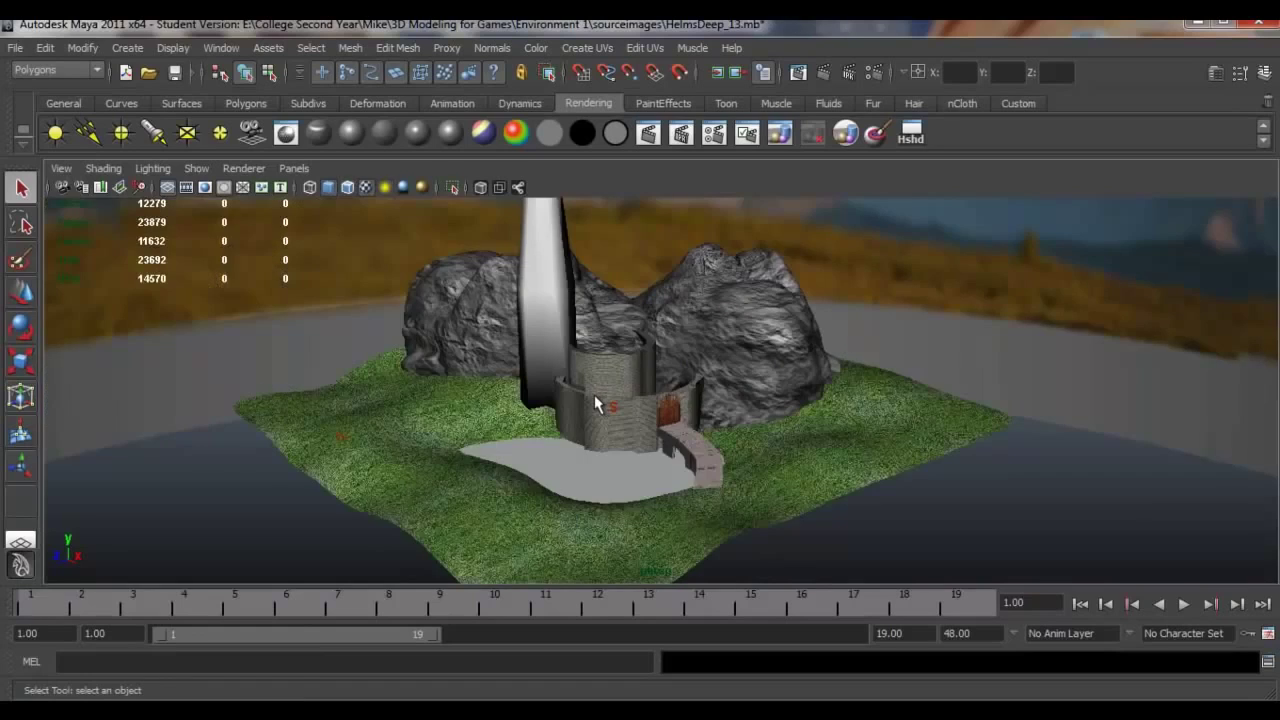
# Survey the landscape backdrop, ground, moat area and castle scale in the HelmsDeep_13 and HelmsDeep_15 versions.
pyautogui.moveTo(590, 397); pyautogui.dragTo(1224, 376)
pyautogui.keyDown('alt'); pyautogui.moveTo(572, 325); pyautogui.dragTo(707, 346); pyautogui.keyUp('alt')
pyautogui.keyDown('alt'); pyautogui.moveTo(676, 349); pyautogui.dragTo(604, 378, button='middle'); pyautogui.keyUp('alt')
pyautogui.moveTo(574, 388)
pyautogui.keyDown('alt'); pyautogui.mouseDown()
pyautogui.moveTo(563, 331)
pyautogui.moveTo(520, 311)
pyautogui.moveTo(493, 328)
pyautogui.moveTo(543, 366)
pyautogui.moveTo(593, 377)
pyautogui.mouseUp(); pyautogui.keyUp('alt')
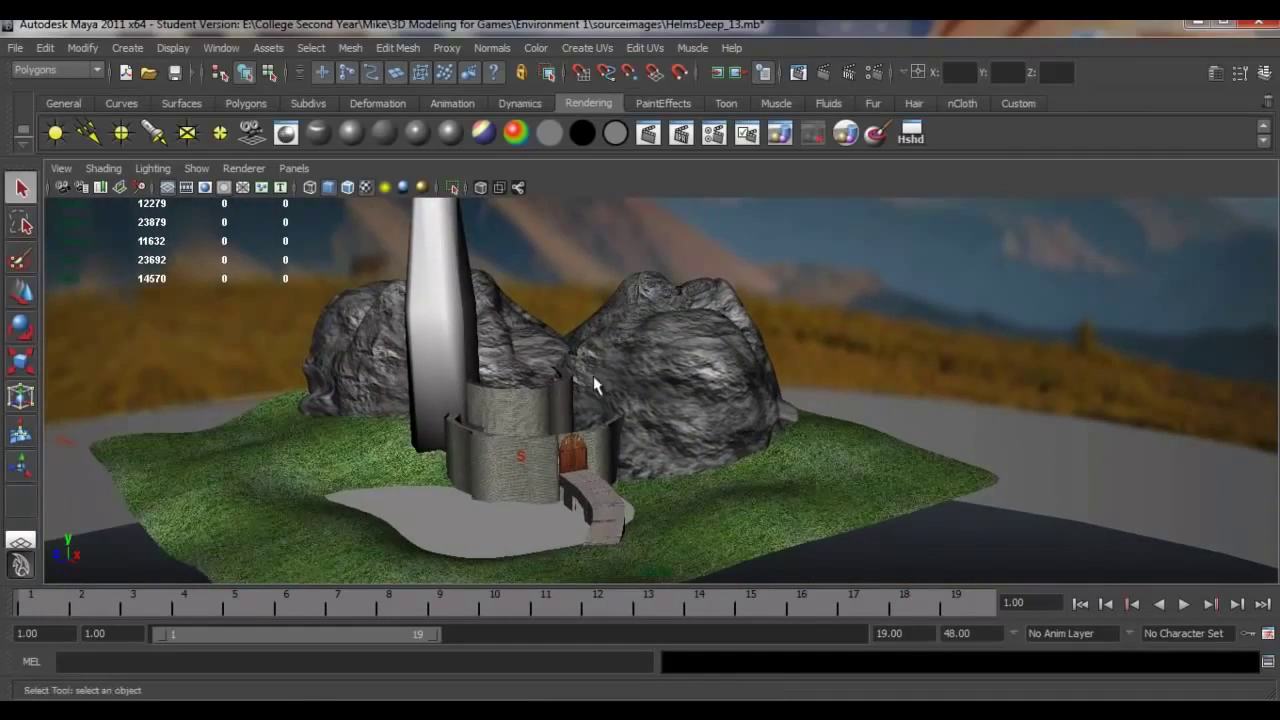
pyautogui.keyDown('alt'); pyautogui.moveTo(593, 377); pyautogui.dragTo(645, 348, button='middle'); pyautogui.keyUp('alt')
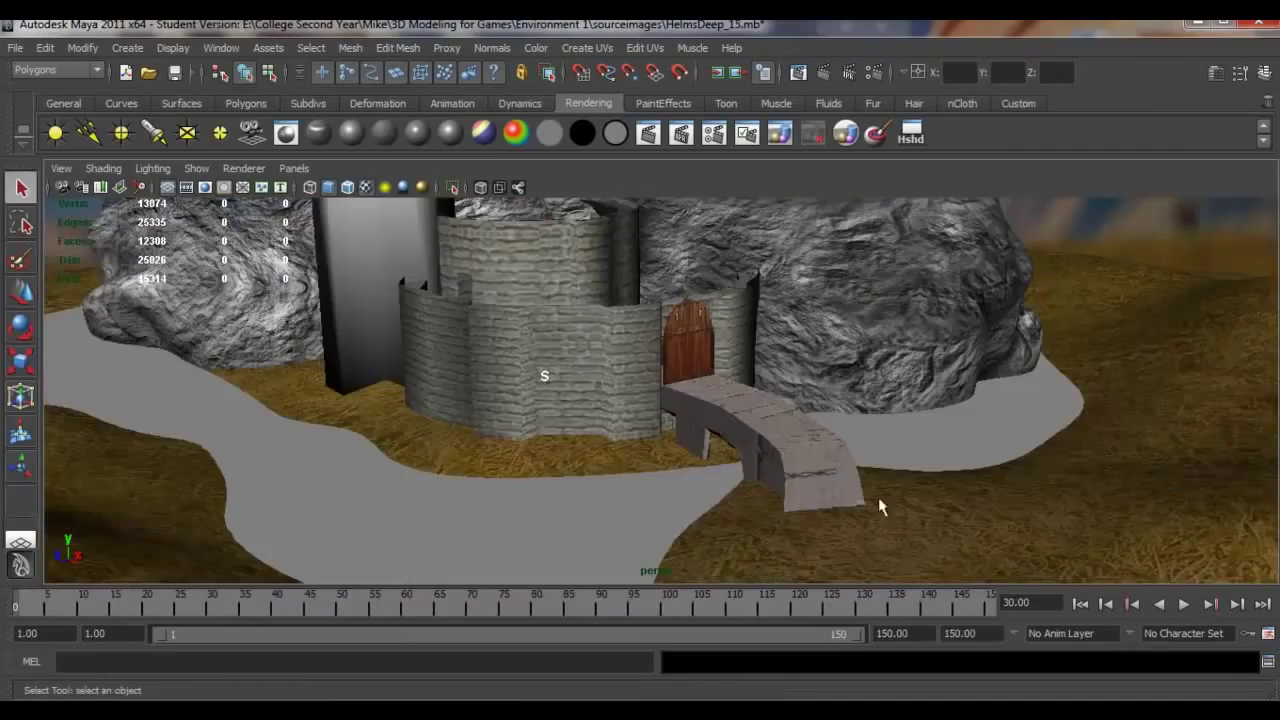
pyautogui.scroll(-5, 888, 510)
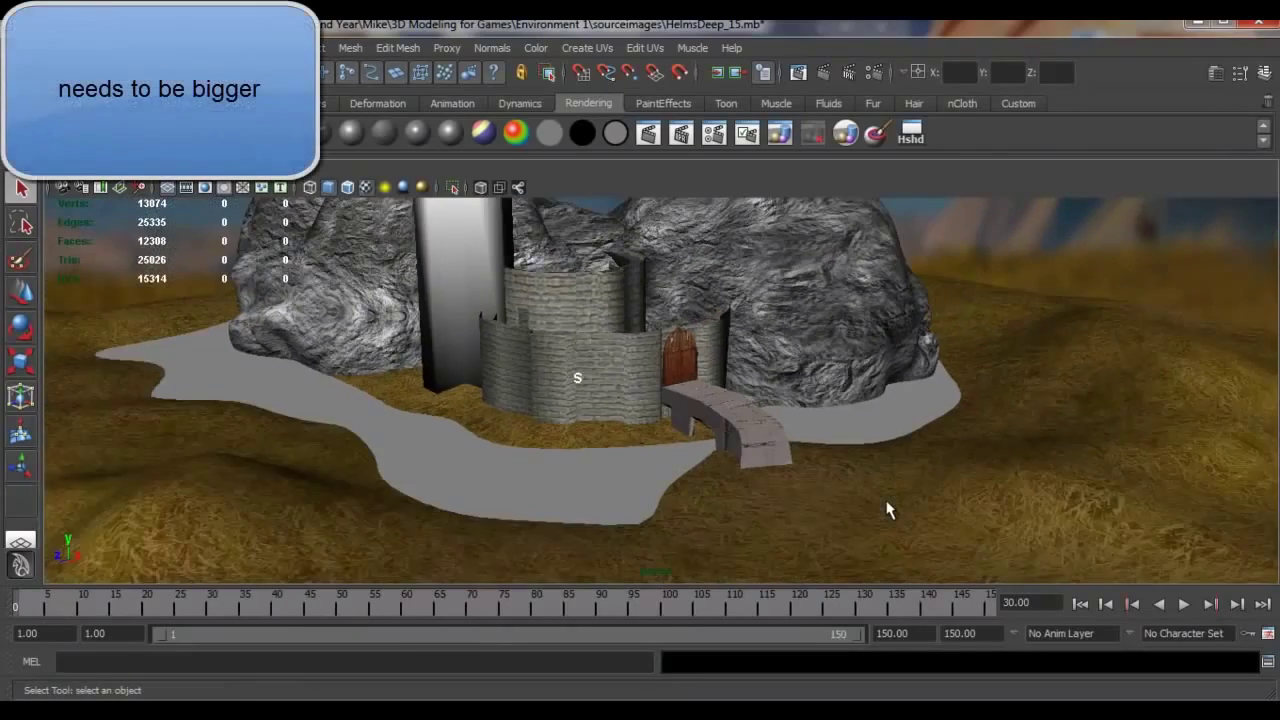
pyautogui.moveTo(876, 488)
pyautogui.keyDown('alt'); pyautogui.mouseDown()
pyautogui.moveTo(874, 471)
pyautogui.moveTo(851, 491)
pyautogui.moveTo(866, 504)
pyautogui.mouseUp(); pyautogui.keyUp('alt')
pyautogui.scroll(3, 866, 511)
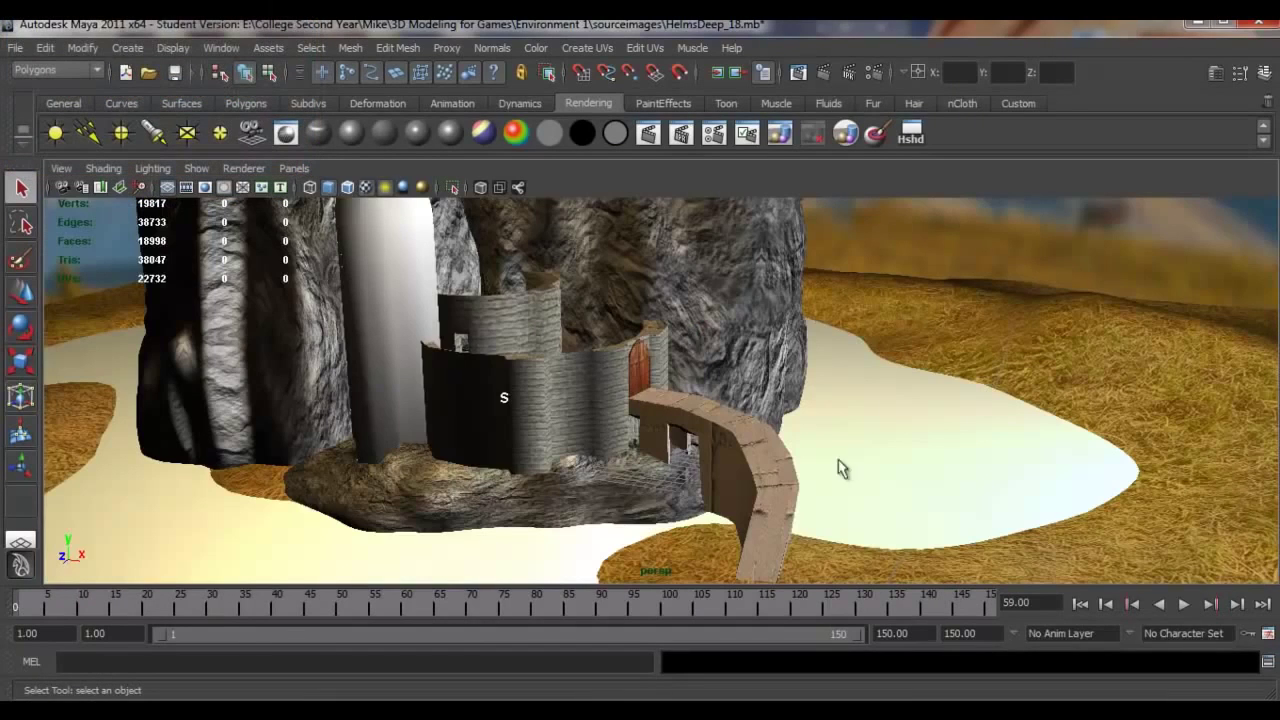
# Examine the tall cliffs, rocky castle base, curved bridge and lighting in HelmsDeep_18 from several angles.
pyautogui.keyDown('alt'); pyautogui.moveTo(840, 468); pyautogui.dragTo(754, 468); pyautogui.keyUp('alt')
pyautogui.keyDown('alt'); pyautogui.moveTo(754, 468); pyautogui.dragTo(775, 403, button='middle'); pyautogui.keyUp('alt')
pyautogui.keyDown('alt'); pyautogui.moveTo(775, 403); pyautogui.dragTo(686, 400); pyautogui.keyUp('alt')
pyautogui.keyDown('alt'); pyautogui.moveTo(686, 400); pyautogui.dragTo(711, 502, button='middle'); pyautogui.keyUp('alt')
pyautogui.moveTo(711, 502)
pyautogui.keyDown('alt'); pyautogui.mouseDown(button='right')
pyautogui.moveTo(676, 480)
pyautogui.moveTo(688, 495)
pyautogui.moveTo(717, 494)
pyautogui.moveTo(717, 525)
pyautogui.mouseUp(button='right'); pyautogui.keyUp('alt')
pyautogui.scroll(-5, 684, 487)
pyautogui.keyDown('alt'); pyautogui.moveTo(714, 517); pyautogui.dragTo(758, 432); pyautogui.keyUp('alt')
pyautogui.keyDown('alt'); pyautogui.moveTo(758, 432); pyautogui.dragTo(742, 405, button='right'); pyautogui.keyUp('alt')
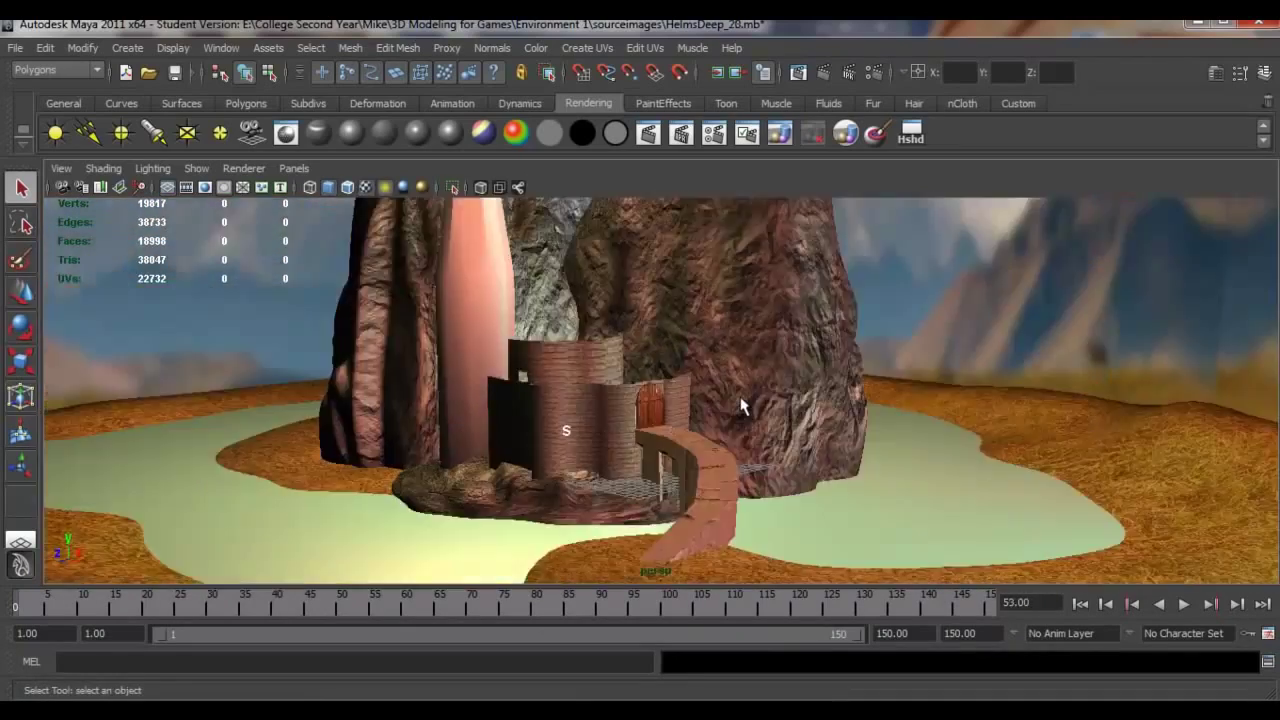
# Compare the scene lighting in HelmsDeep_20 with the detailed wall blocks and riveted gate in HelmsDeep_22_WallDetailed.
pyautogui.keyDown('alt'); pyautogui.moveTo(742, 406); pyautogui.dragTo(812, 399); pyautogui.keyUp('alt')
pyautogui.keyDown('alt'); pyautogui.moveTo(812, 399); pyautogui.dragTo(686, 373, button='middle'); pyautogui.keyUp('alt')
pyautogui.keyDown('alt'); pyautogui.moveTo(686, 373); pyautogui.dragTo(663, 366); pyautogui.keyUp('alt')
pyautogui.keyDown('alt'); pyautogui.moveTo(675, 365); pyautogui.dragTo(778, 345, button='middle'); pyautogui.keyUp('alt')
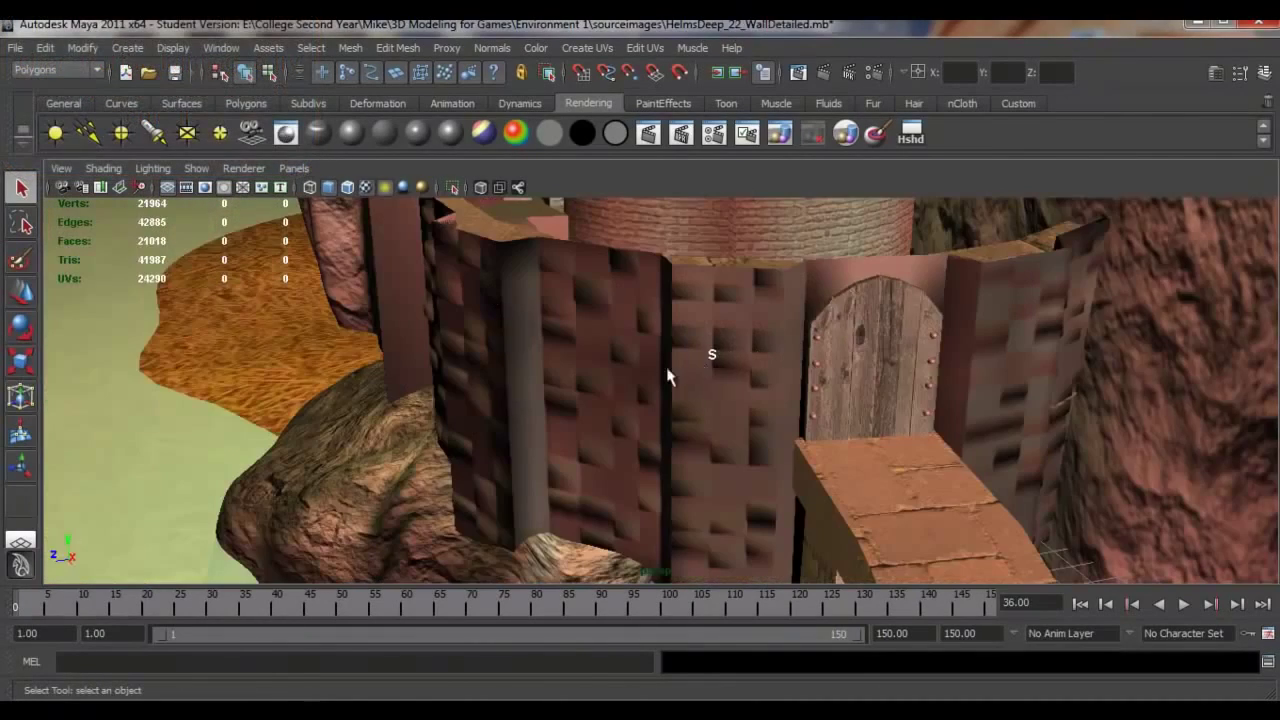
pyautogui.keyDown('alt'); pyautogui.moveTo(668, 376); pyautogui.dragTo(523, 474); pyautogui.keyUp('alt')
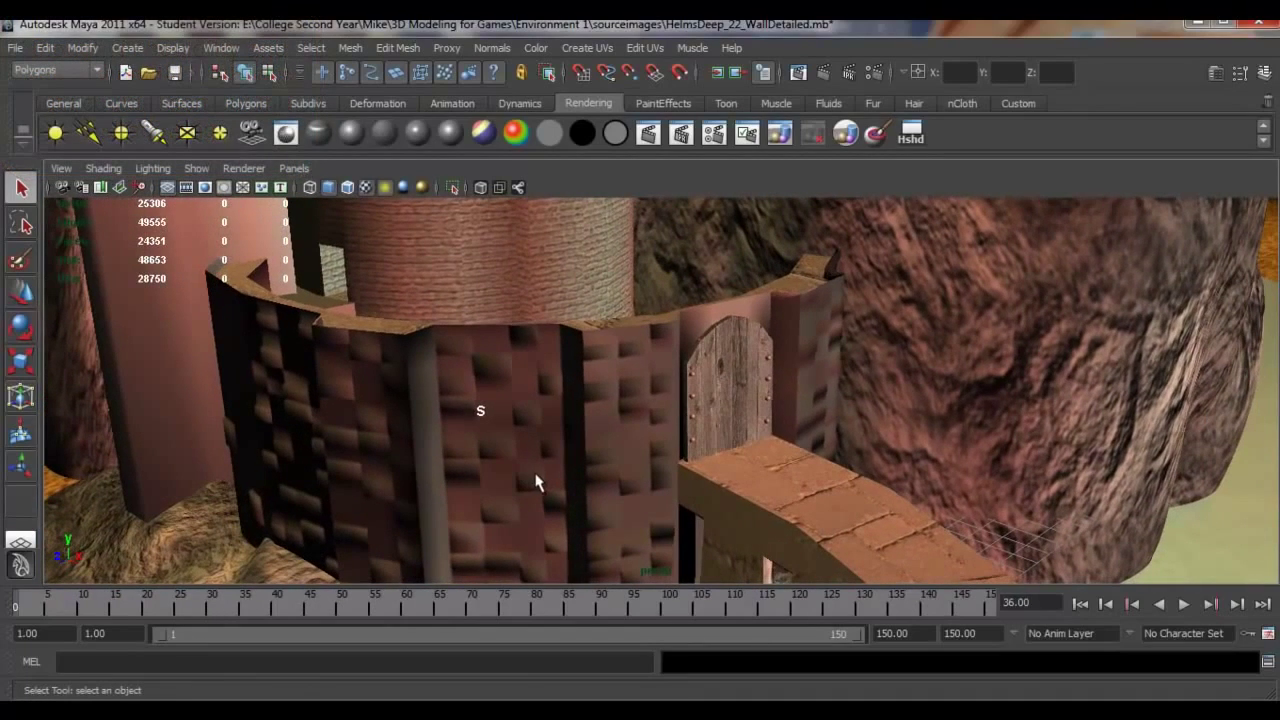
pyautogui.scroll(-5, 565, 483)
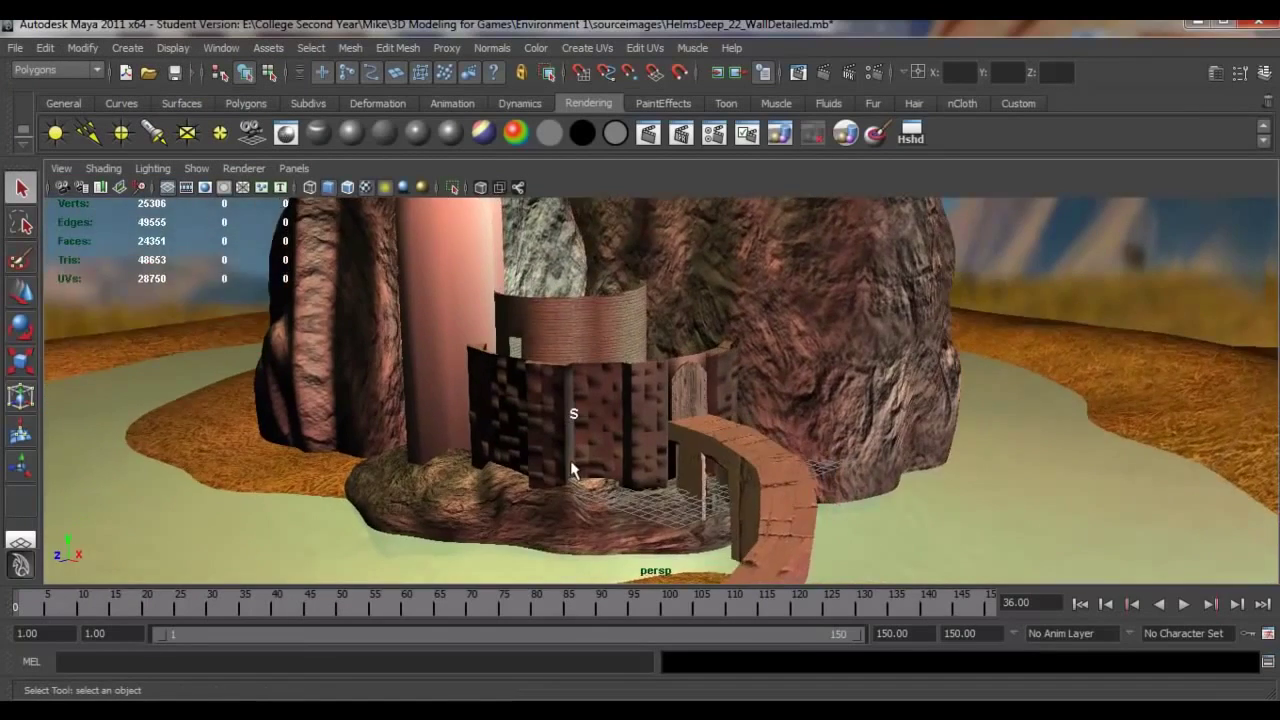
pyautogui.scroll(4, 573, 470)
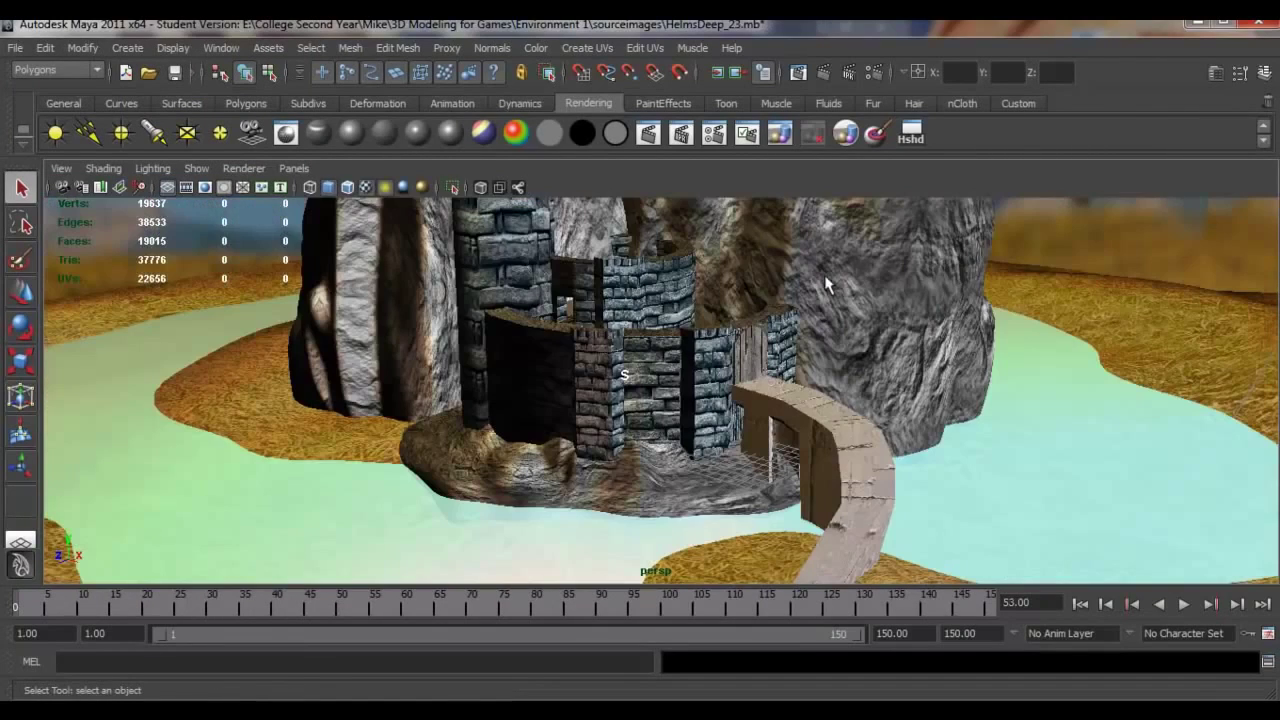
# Examine the stone-block walls, tower and rocky base of the castle in HelmsDeep_23.
pyautogui.press('alt')
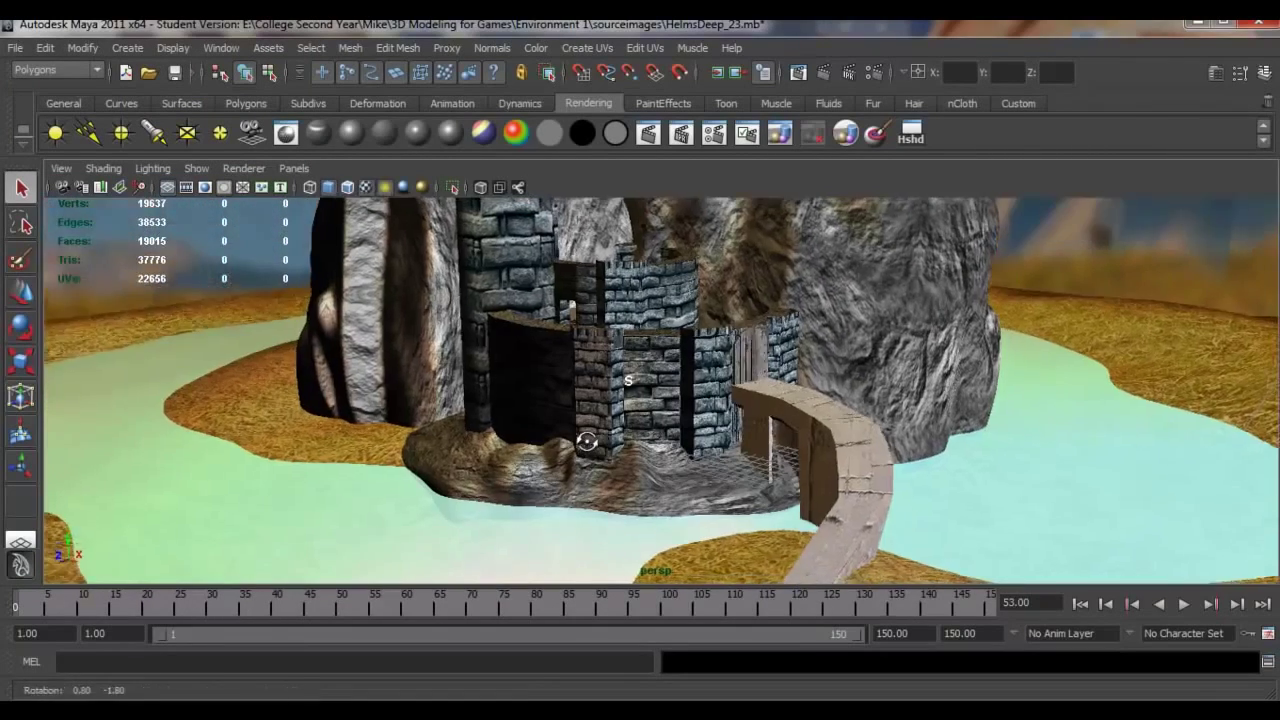
pyautogui.keyDown('alt'); pyautogui.moveTo(558, 437); pyautogui.dragTo(630, 528, button='right'); pyautogui.keyUp('alt')
pyautogui.keyDown('alt'); pyautogui.moveTo(630, 528); pyautogui.dragTo(643, 485); pyautogui.keyUp('alt')
pyautogui.scroll(-3, 630, 465)
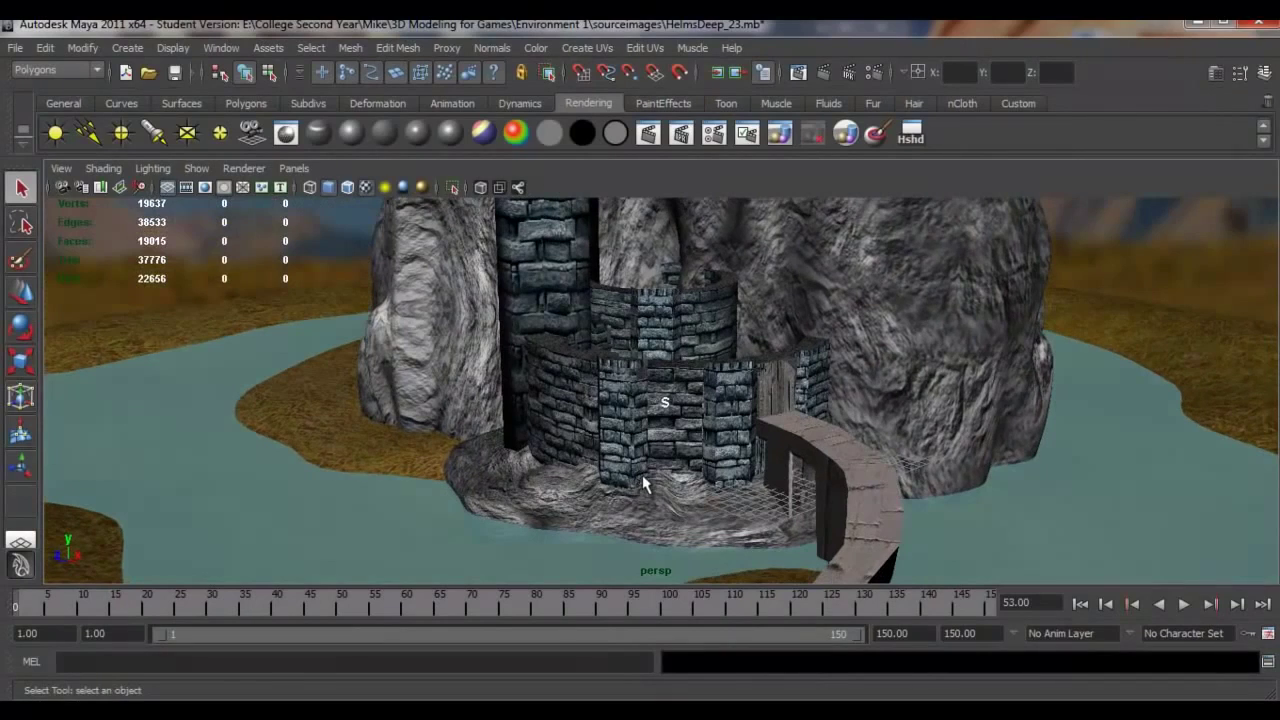
# Display the textured castle with the scene lights and render the perspective view of the castle and bridge.
pyautogui.press('6')
pyautogui.keyDown('alt'); pyautogui.moveTo(678, 472); pyautogui.dragTo(695, 452); pyautogui.keyUp('alt')
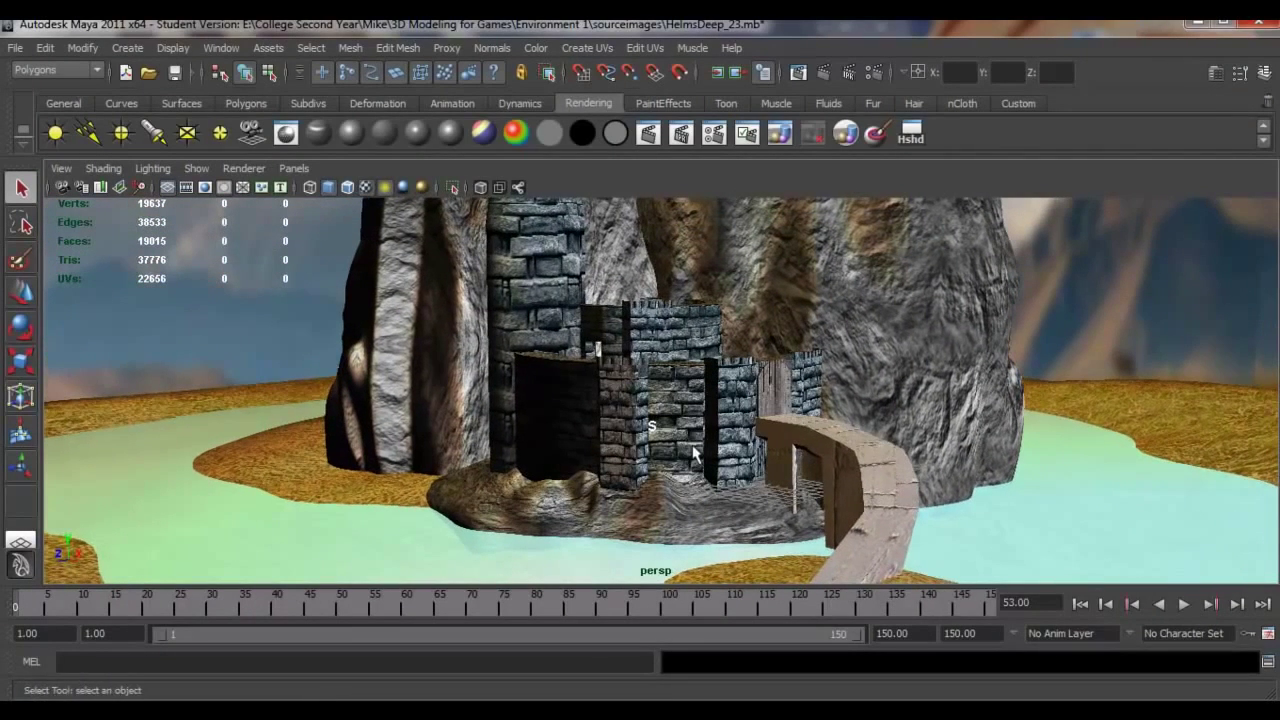
pyautogui.hotkey('ctrl', 'r')
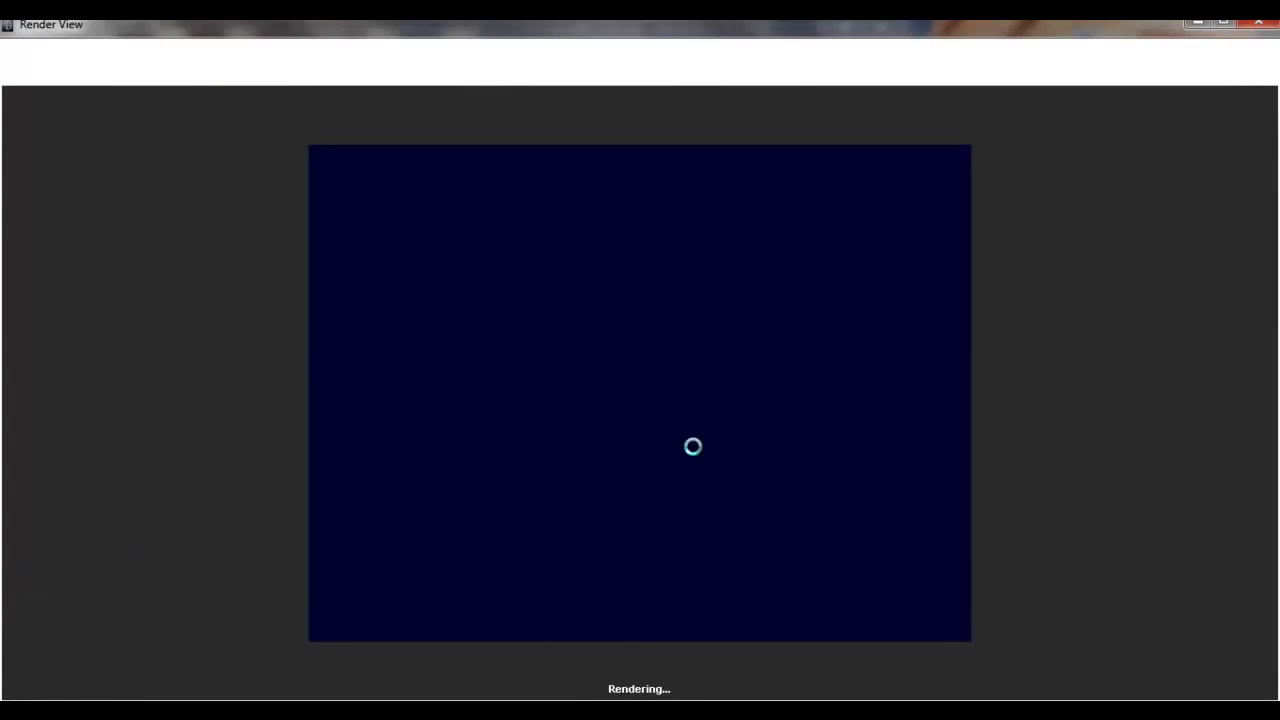